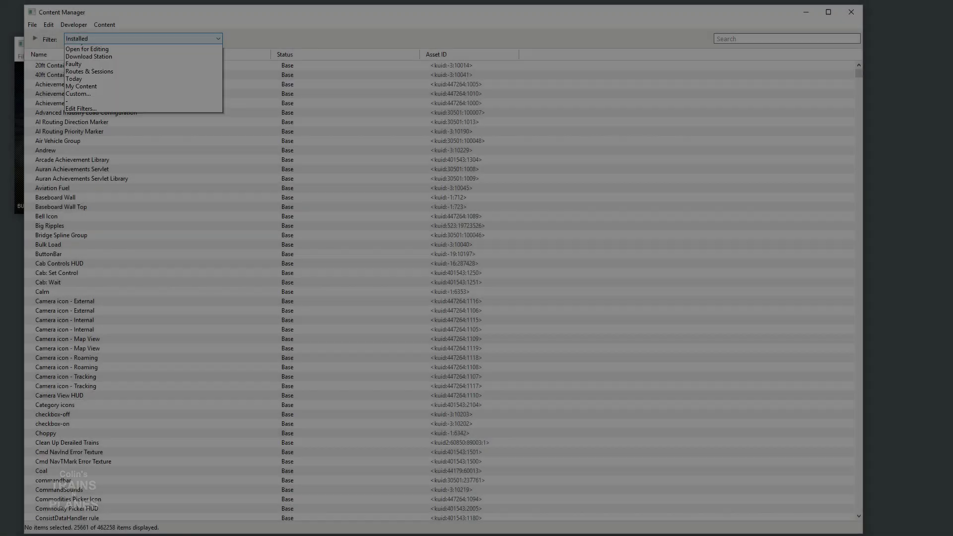
Step: Filter the content list to Faulty to view problem assets, and return the filter to Installed
key("Down")
key("Down")
key("Down")
key("Down")
key("Return")
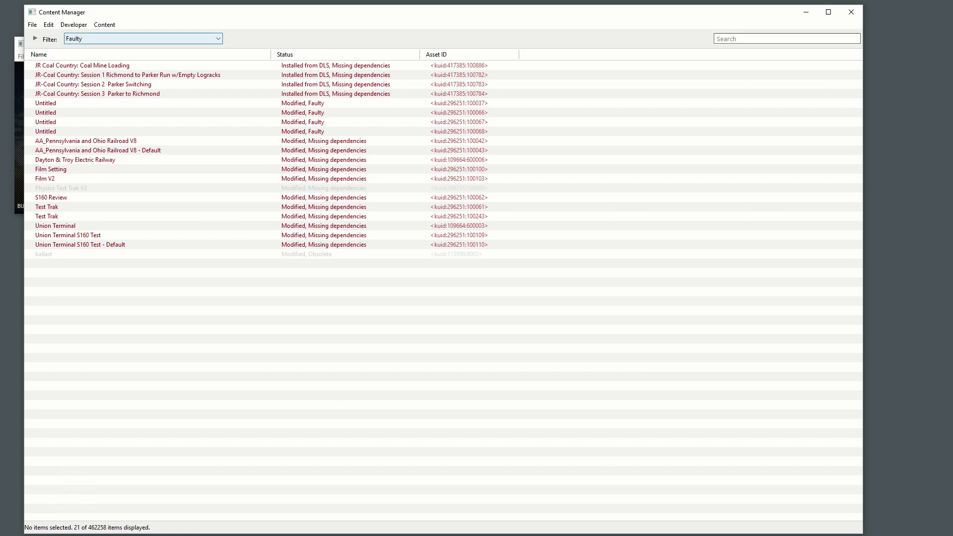
left_click(142, 38)
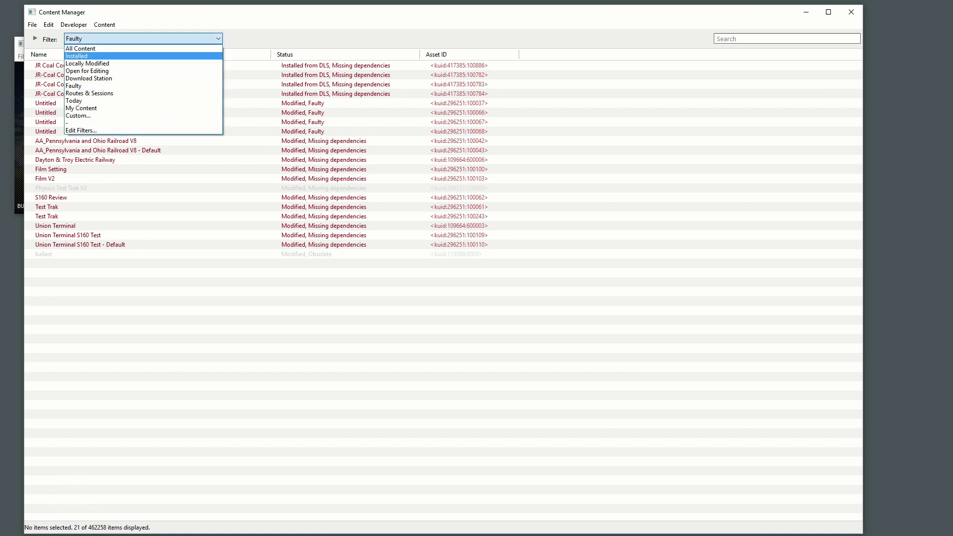
key("Return")
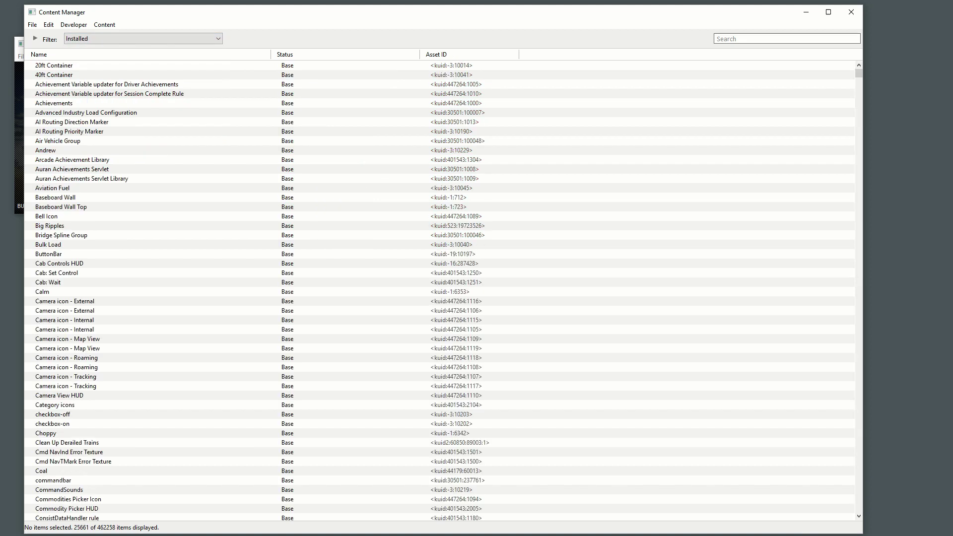
key("alt+Down")
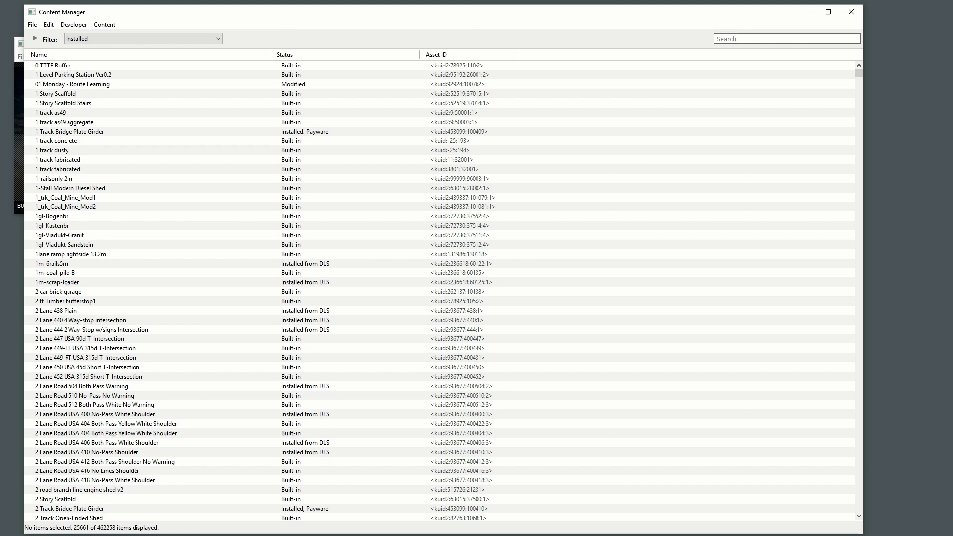
left_click(32, 25)
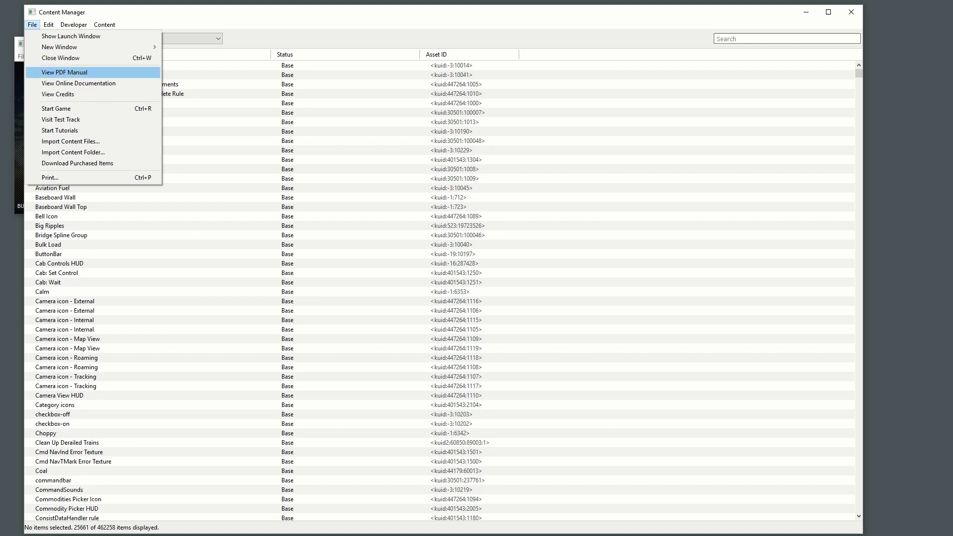
key("Escape")
key("Right")
key("Down")
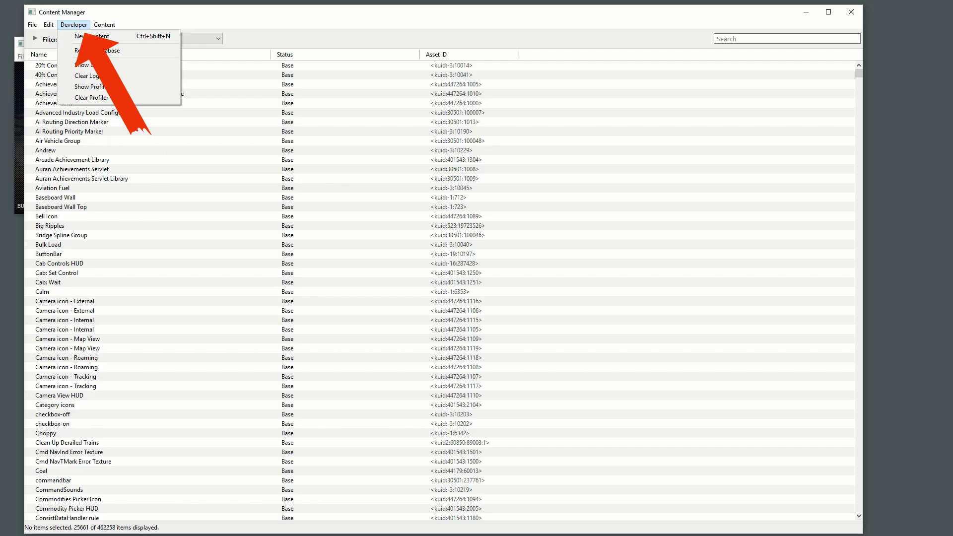
key("Escape")
key("Down")
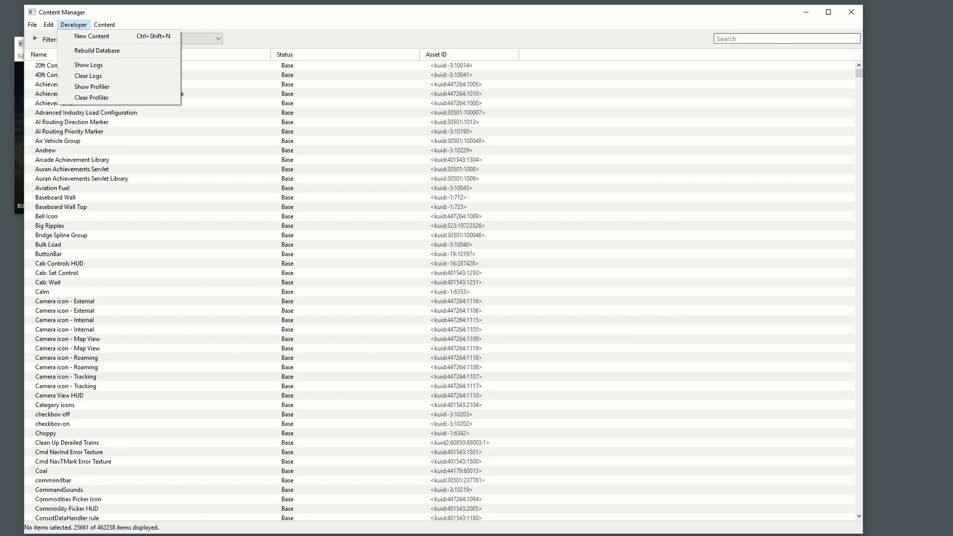
mouse_move(104, 25)
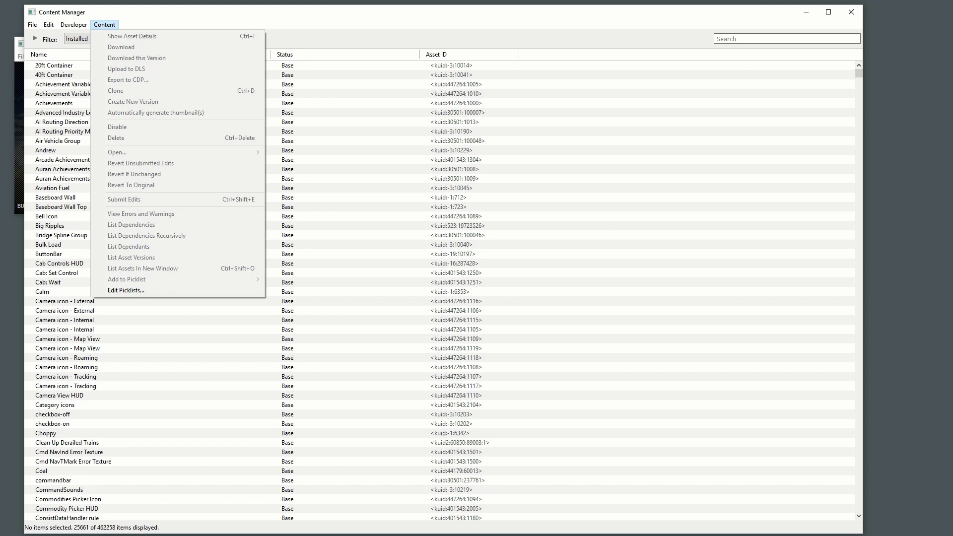
key("Escape")
key("alt+Down")
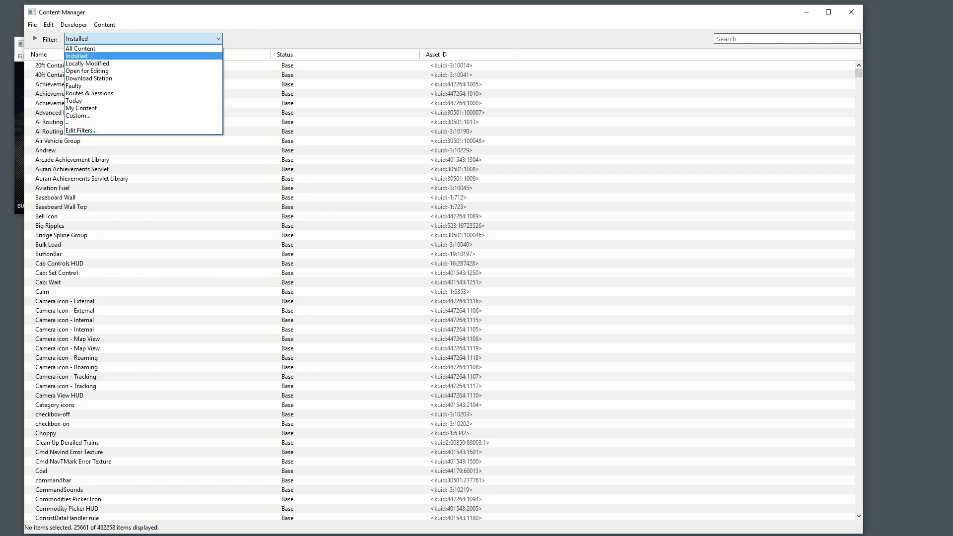
key("Down")
key("Down")
key("Down")
key("Down")
key("Return")
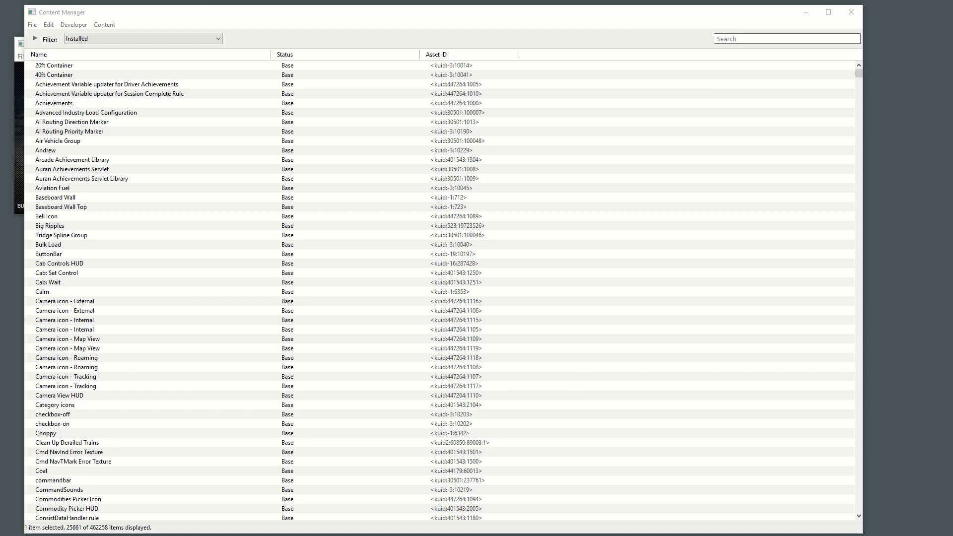
Step: Search the installed content for "bridge howe"
left_click(787, 39)
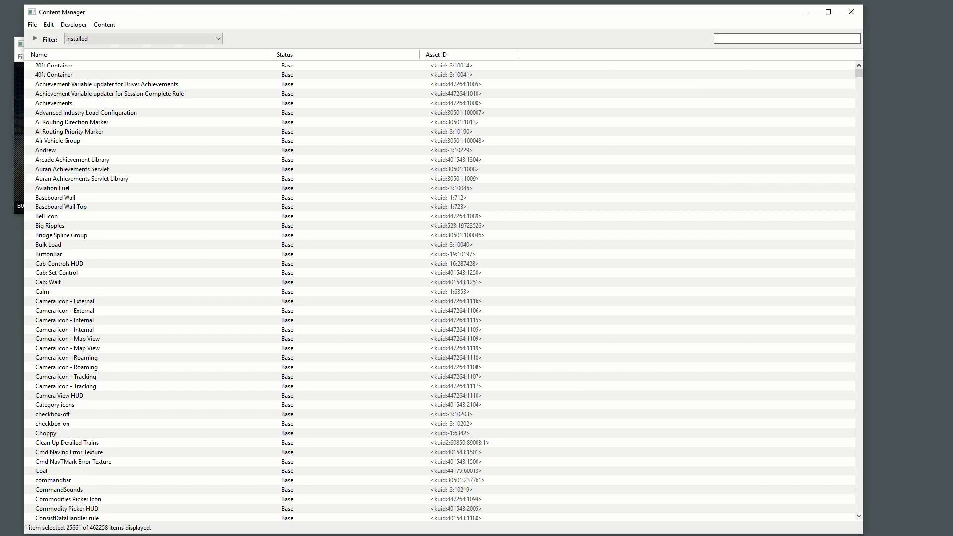
type("Br")
key("BackSpace")
key("BackSpace")
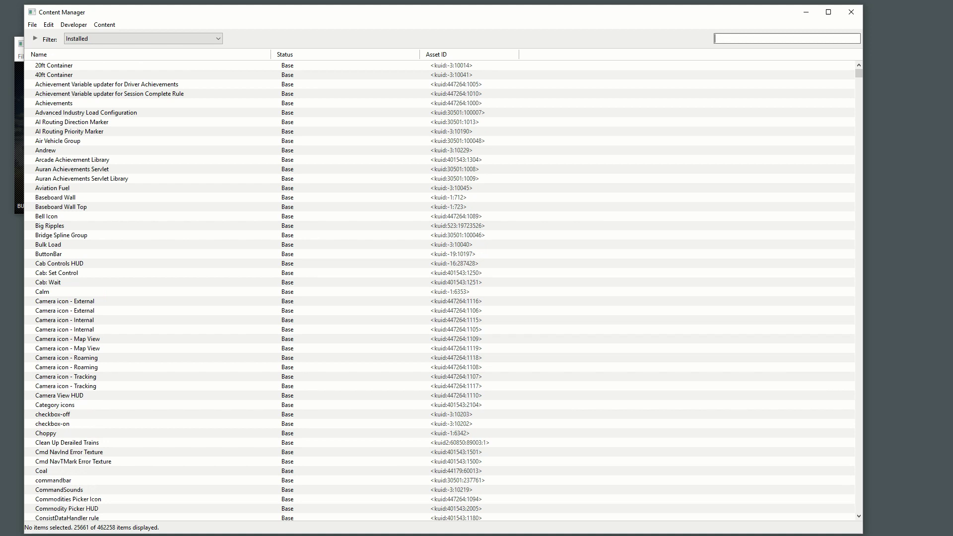
type("brid")
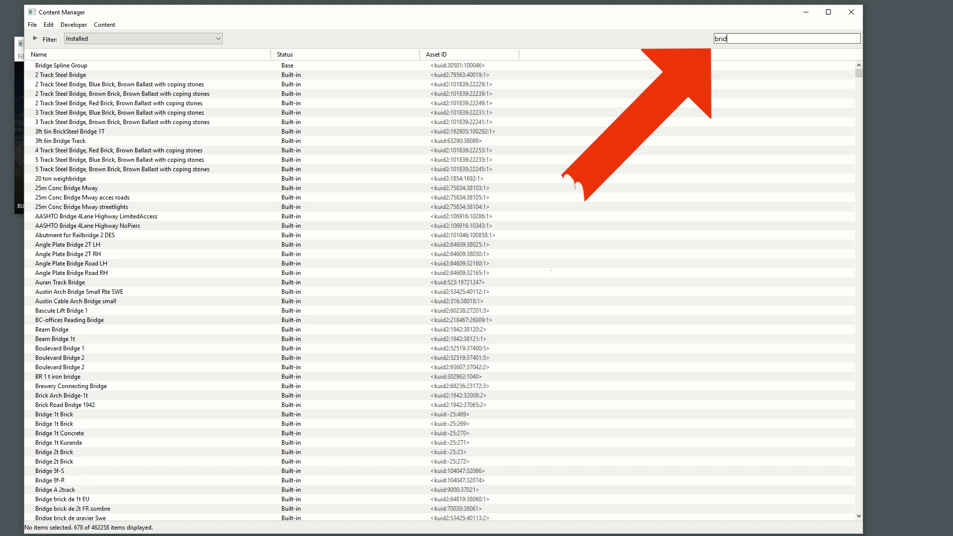
type("ge")
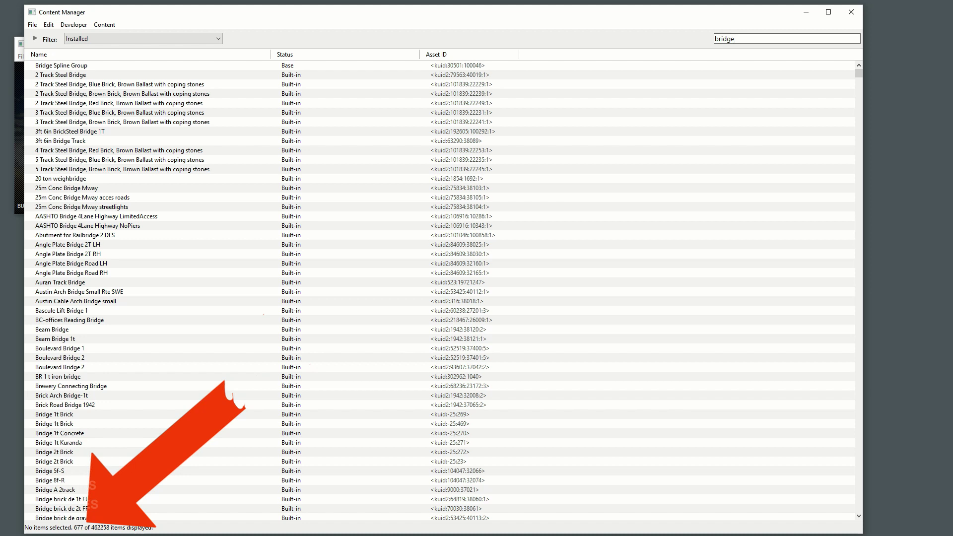
type("howe")
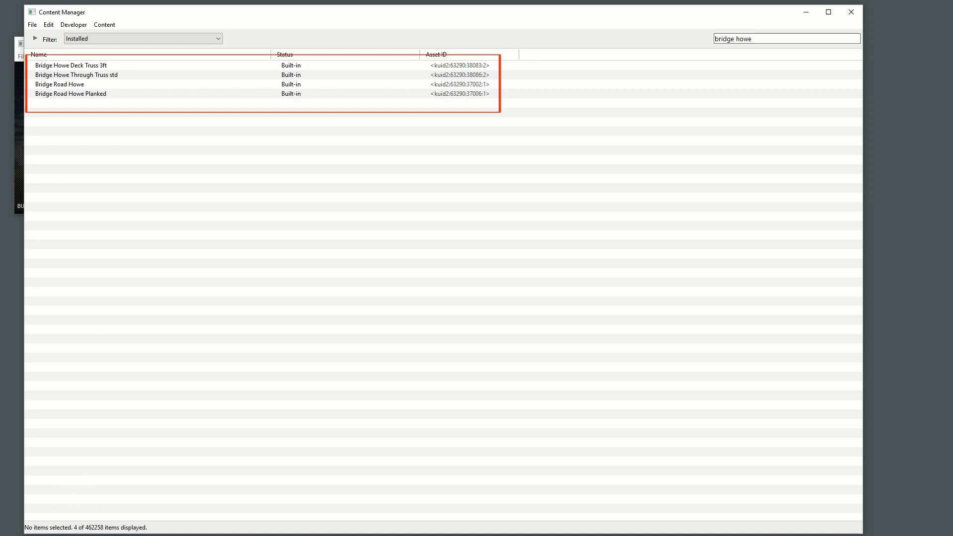
Step: Replace the search text with "truss bridge" to list the matching installed assets
key("ctrl+a")
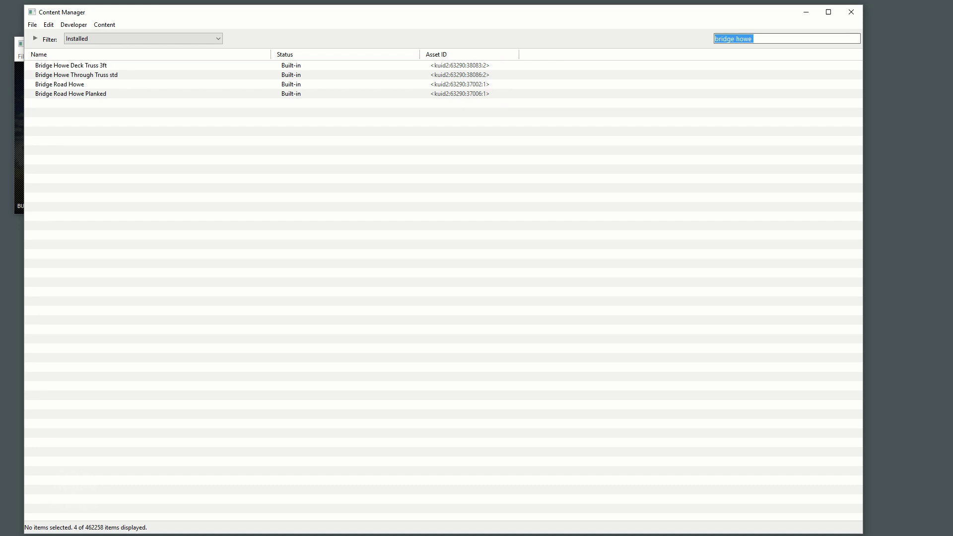
type("trus")
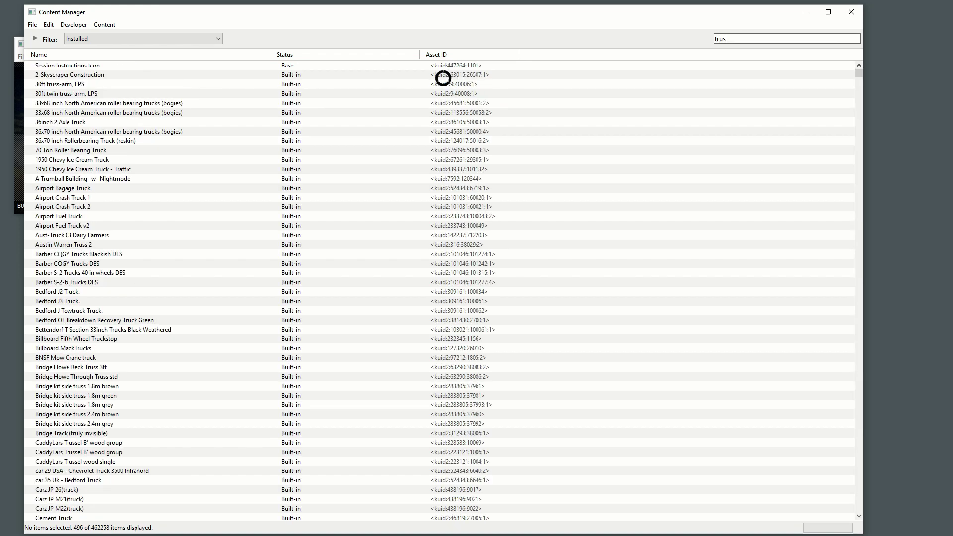
type("s bridge")
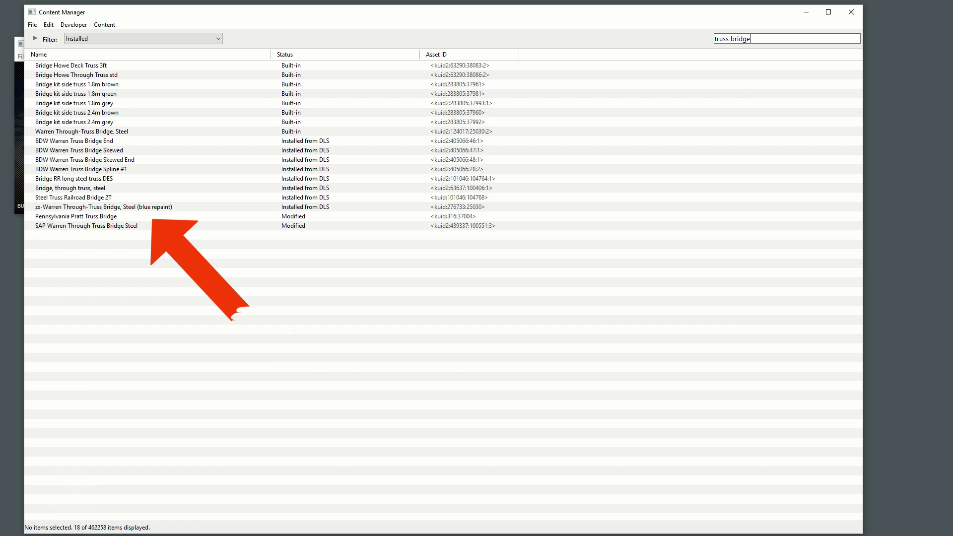
Step: Preview the Pennsylvania Pratt Truss Bridge asset, inspect its deck, trusses and piers from several angles, and close the preview
left_click(76, 216)
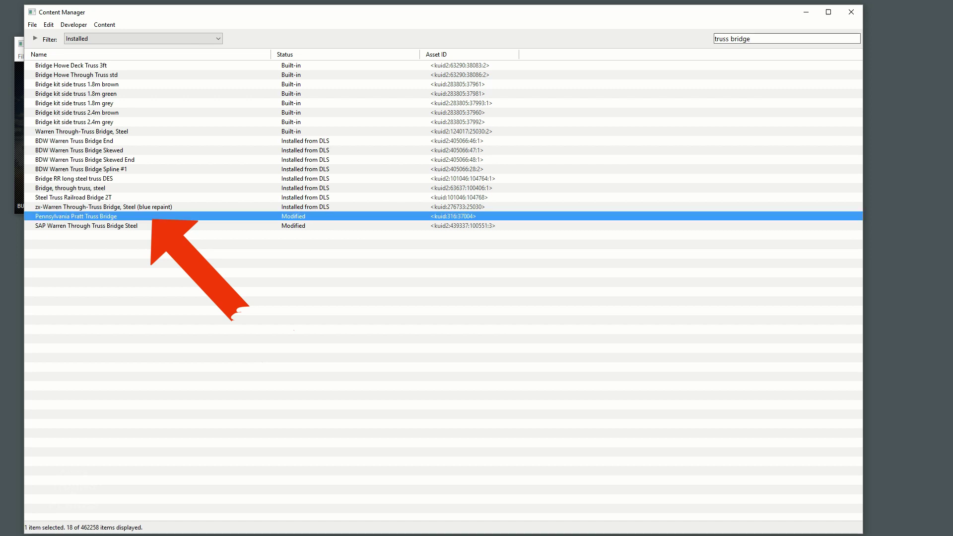
right_click(113, 217)
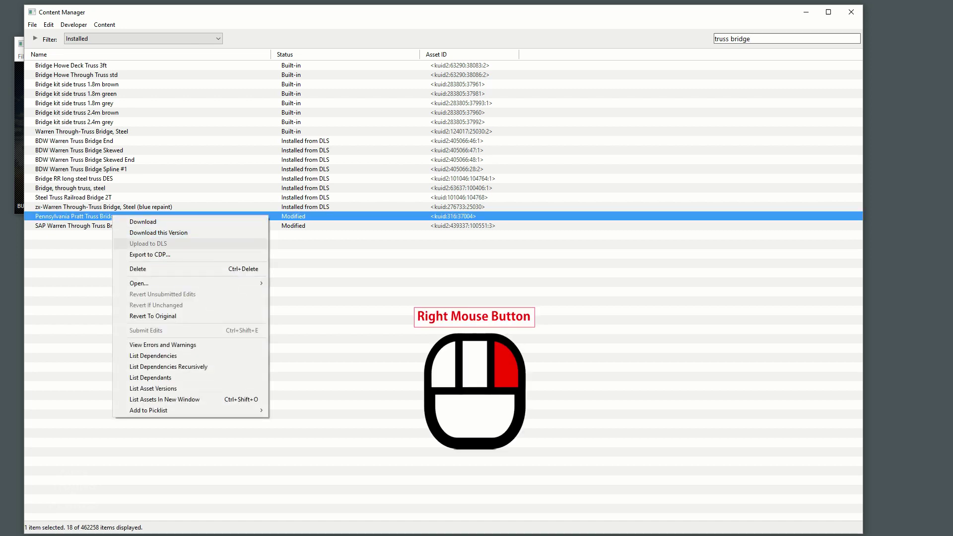
mouse_move(144, 283)
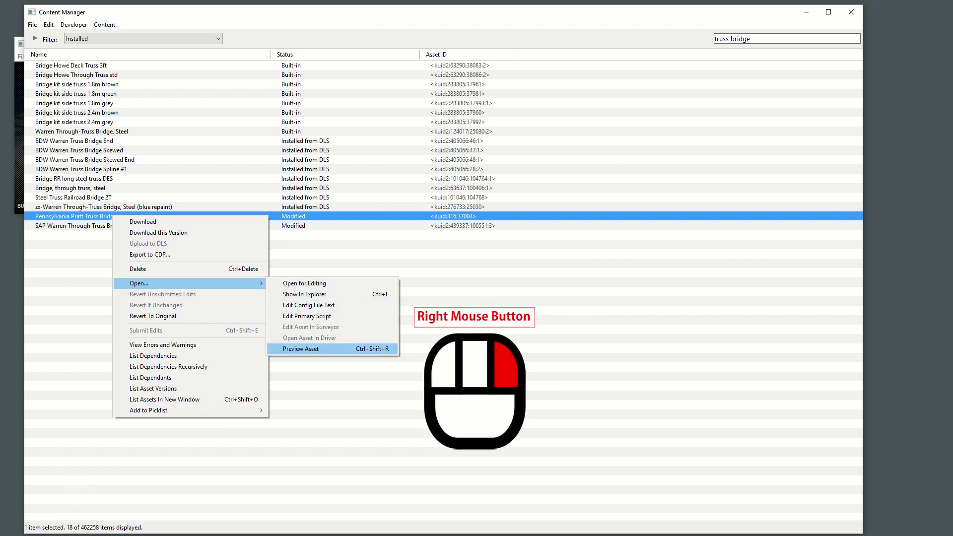
left_click(300, 348)
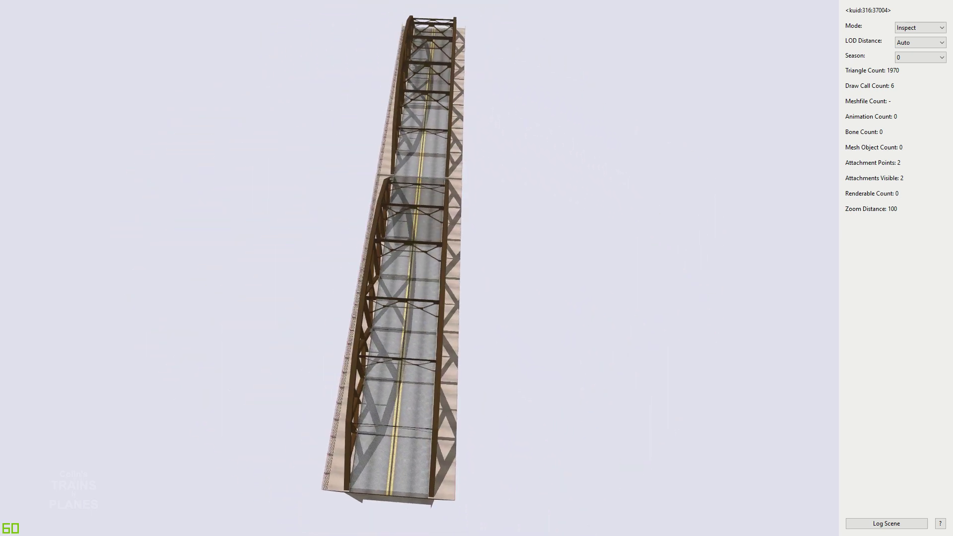
scroll(420, 267, "up", 5)
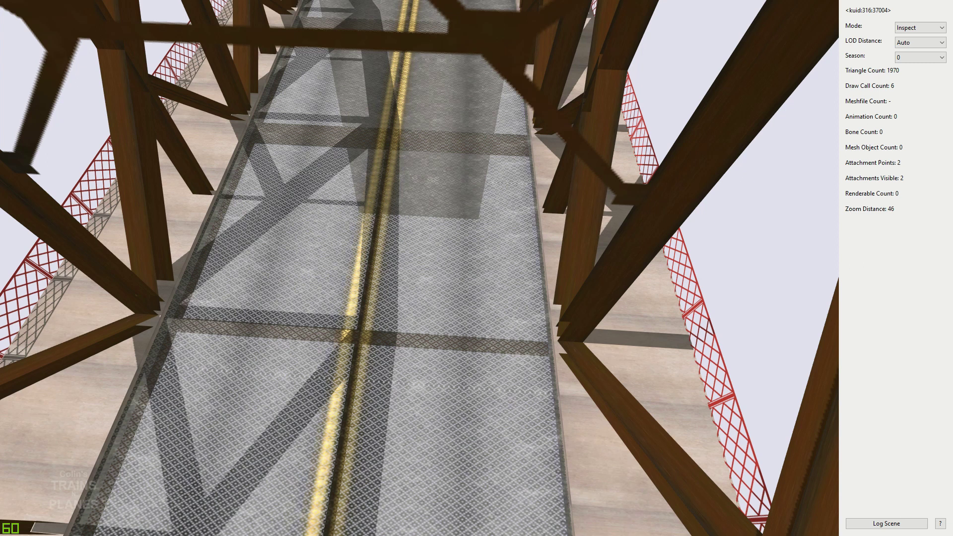
scroll(419, 268, "down", 2)
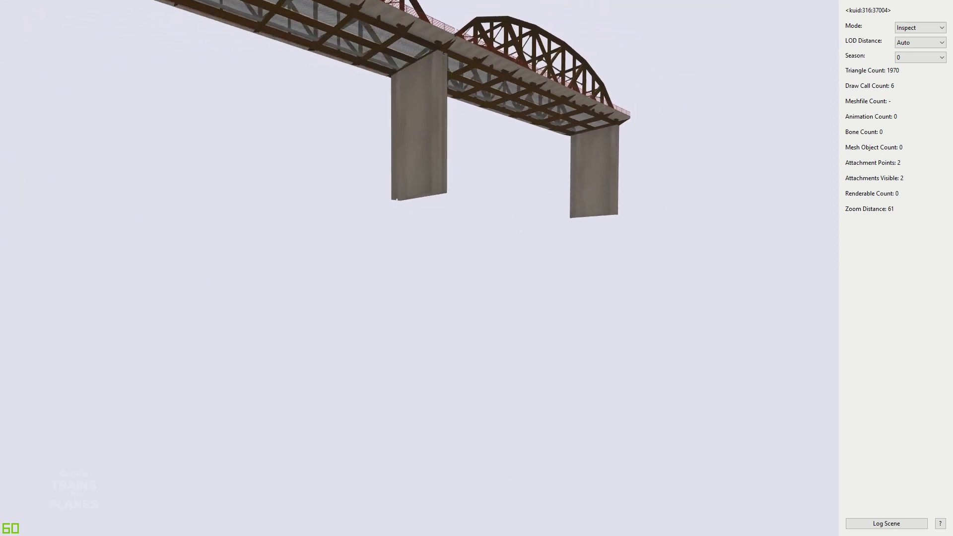
scroll(419, 268, "down", 3)
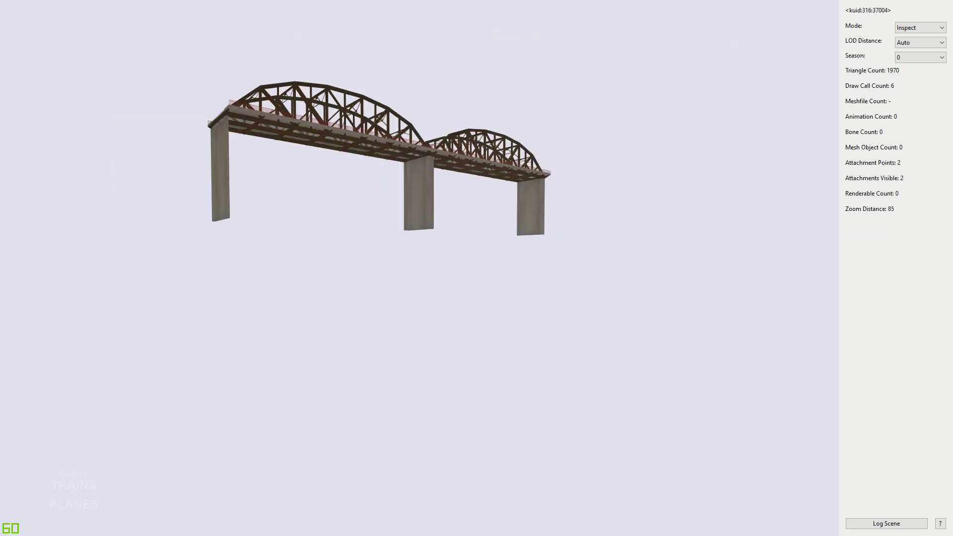
scroll(400, 257, "down", 3)
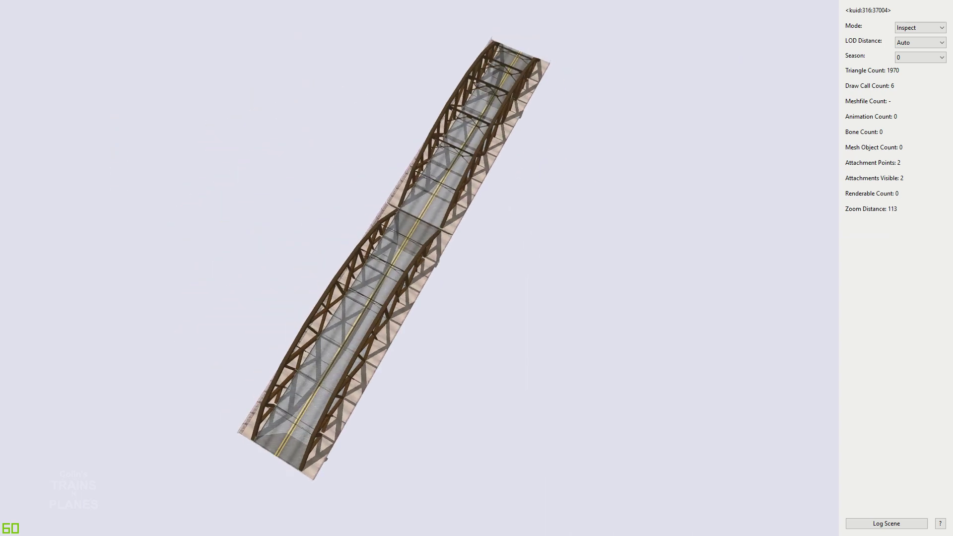
scroll(419, 268, "up", 5)
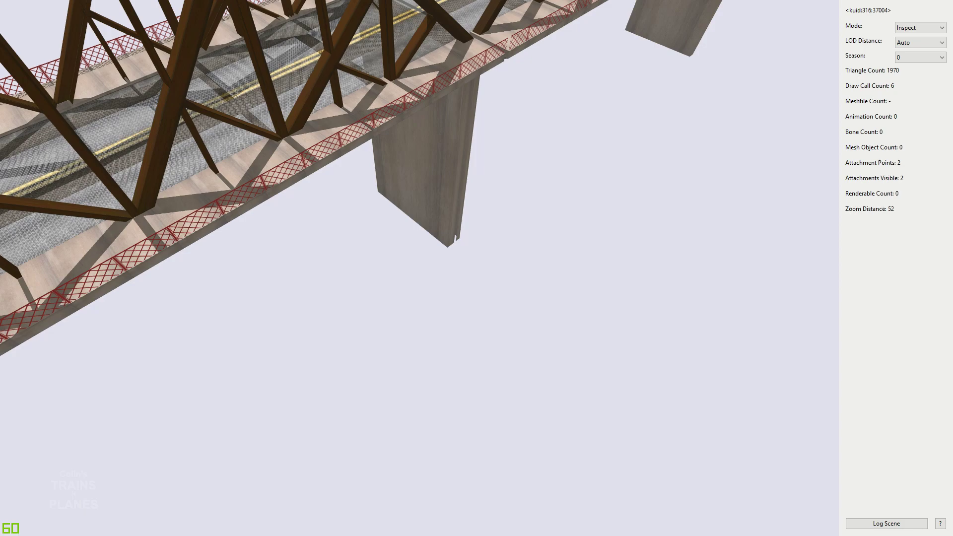
key("alt+F4")
Step: Search the installed content for "CNR station"
type("CNR")
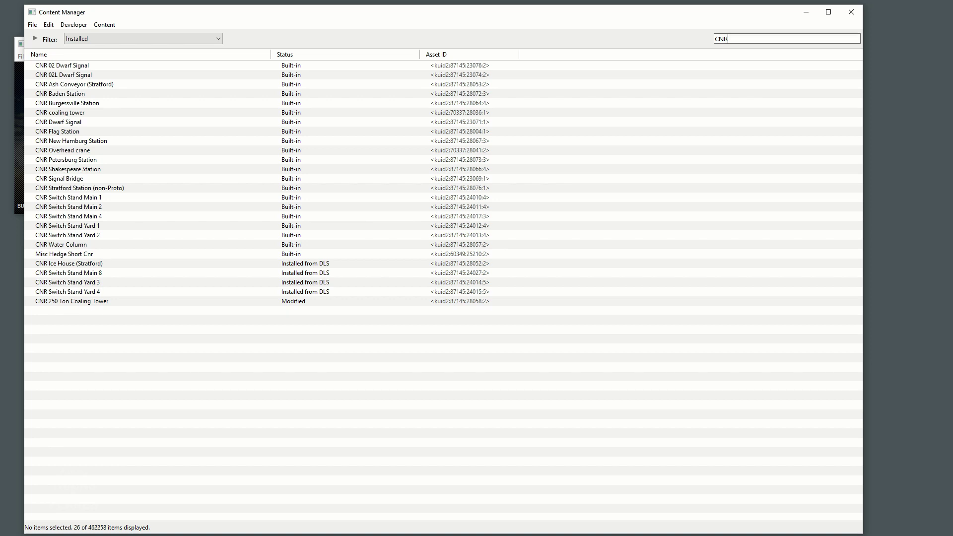
type(" st")
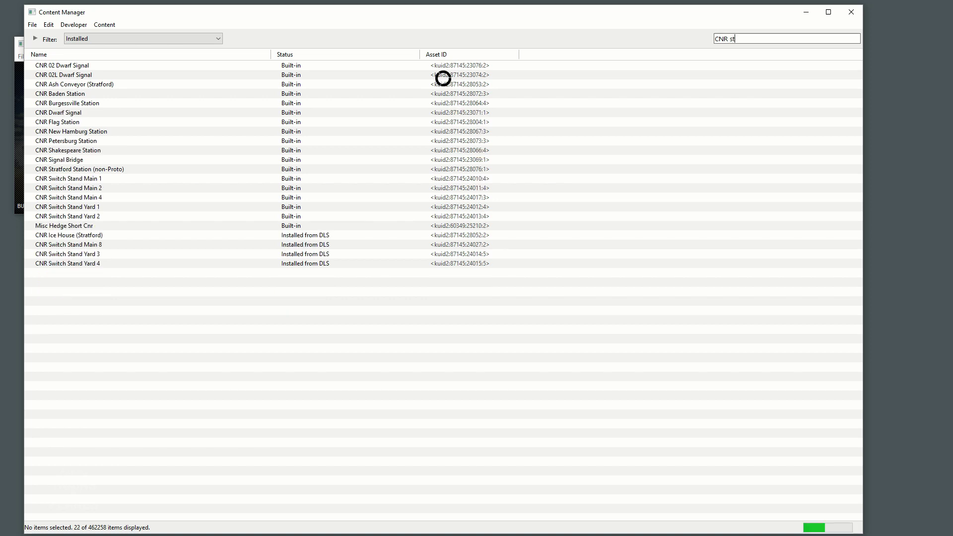
type("ation")
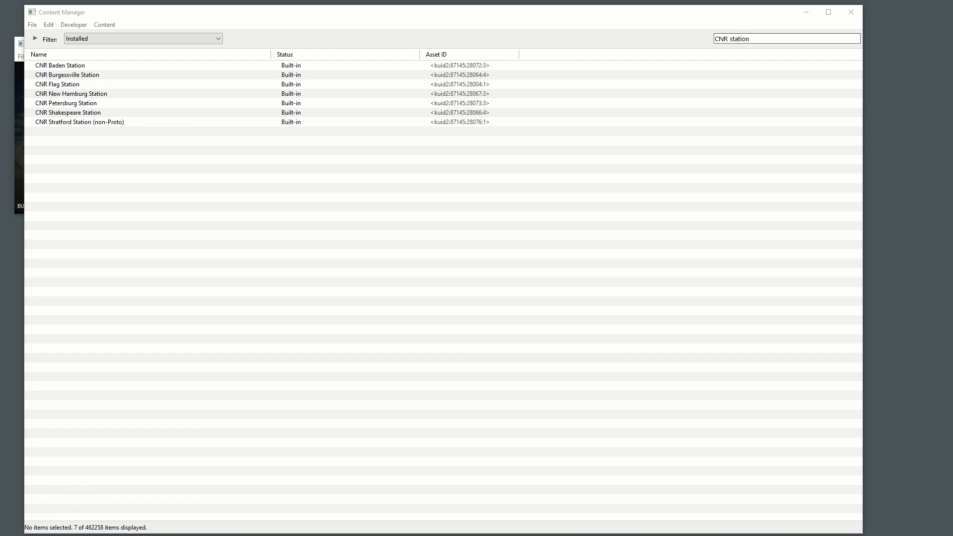
Step: Preview the CNR New Hamburg Station asset
left_click(71, 93)
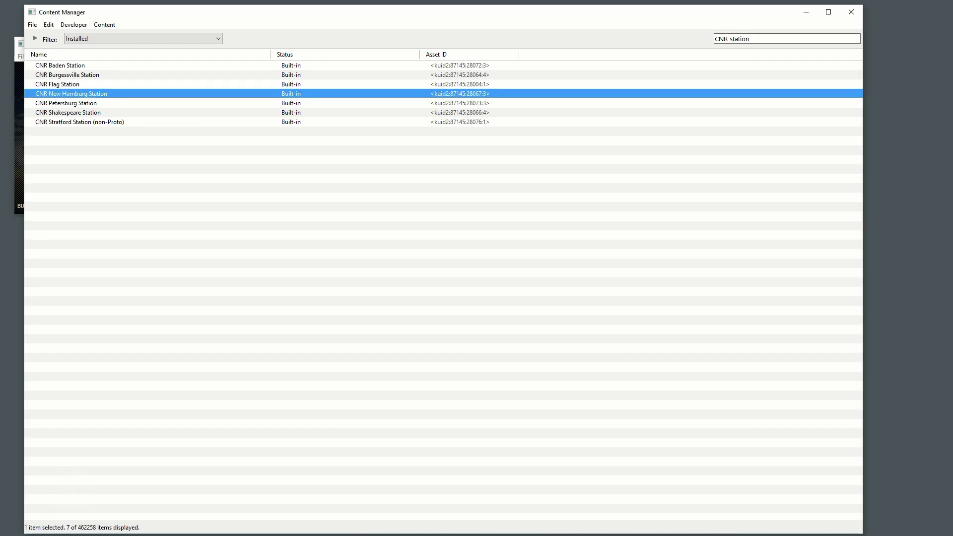
right_click(198, 93)
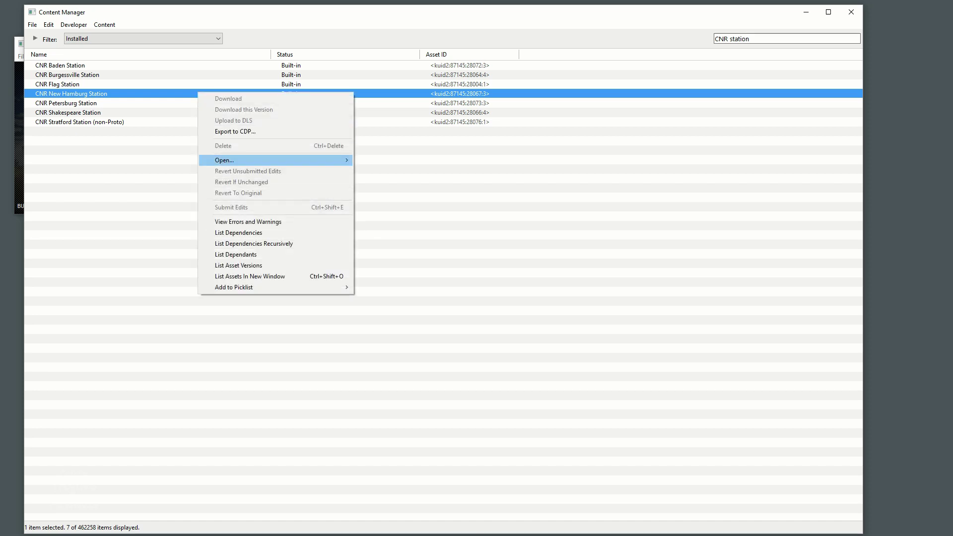
mouse_move(298, 160)
left_click(392, 215)
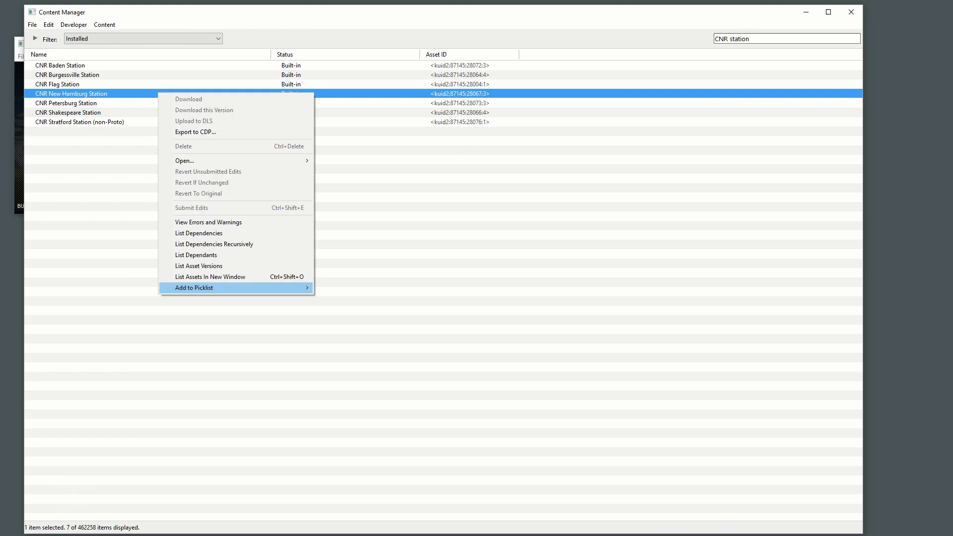
Step: Add the CNR New Hamburg Station to a new picklist named "Stations Depots"
mouse_move(199, 287)
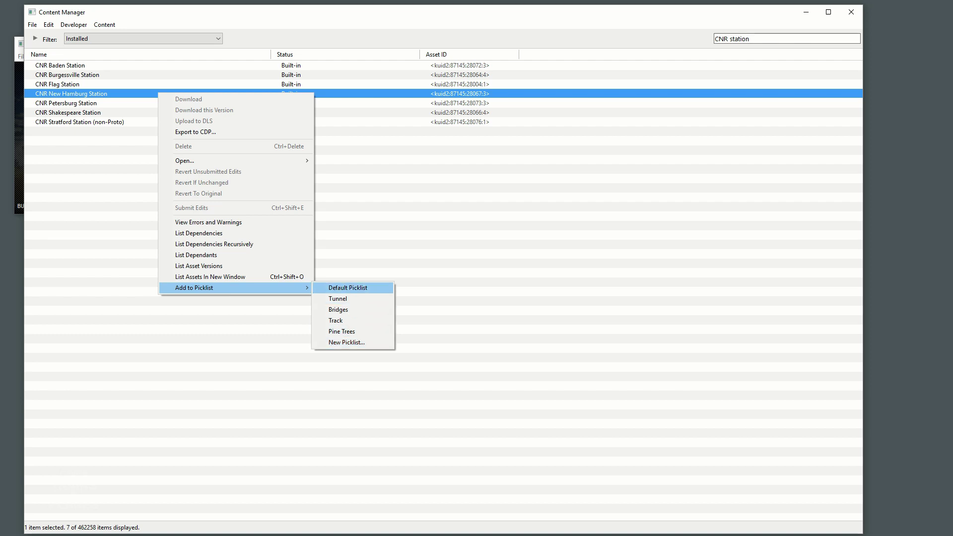
left_click(346, 342)
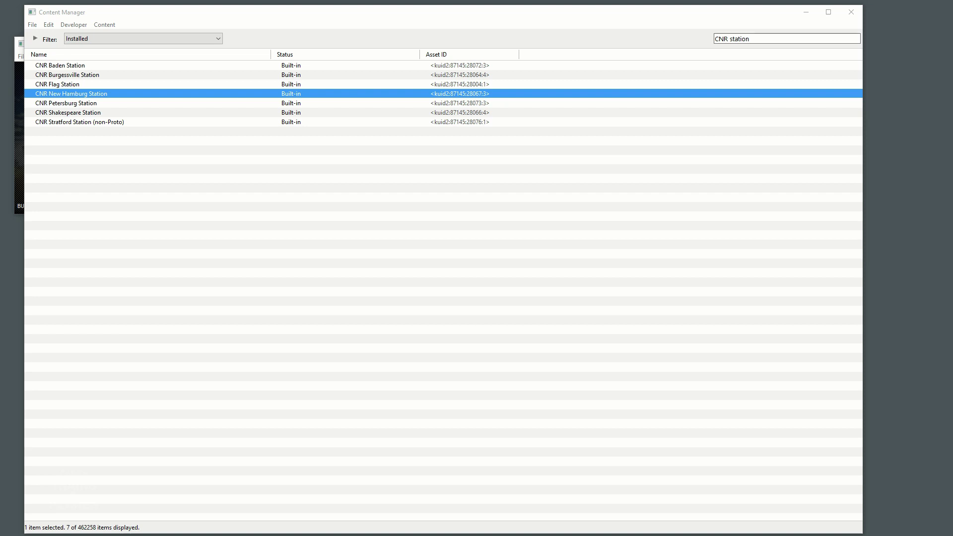
left_click_drag(72, 257, 309, 210)
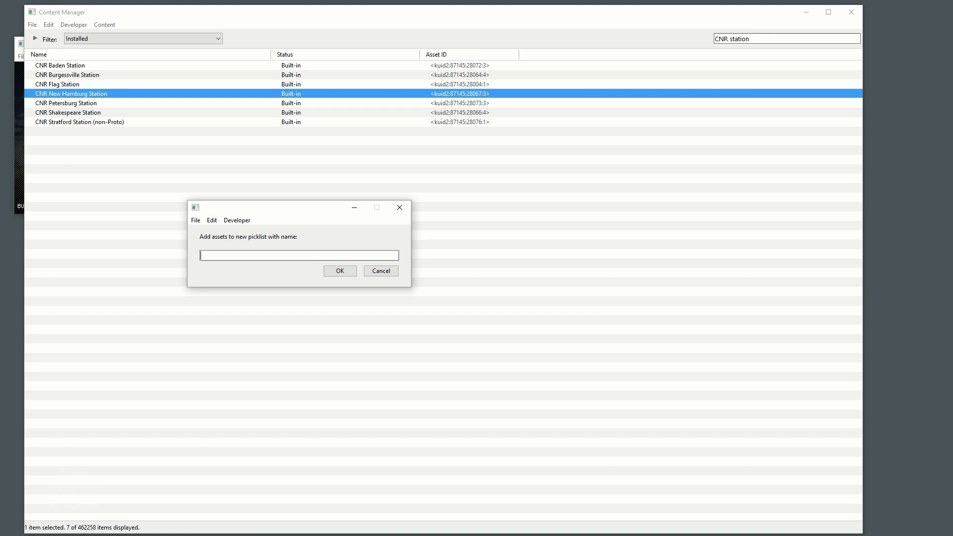
type("Stations Depot")
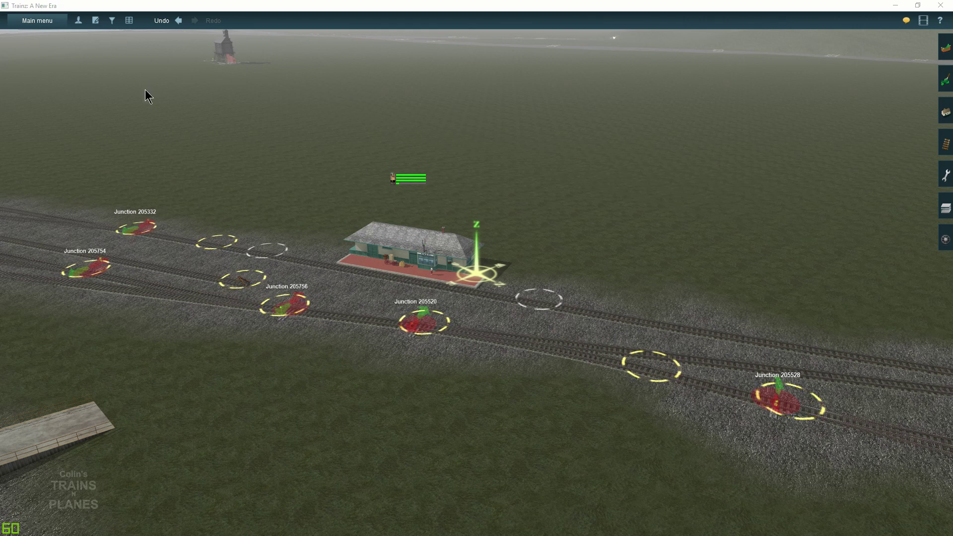
Step: Switch to Trainz: A New Era, pick up the trackside station with Get object, and add CNR Burgessville Station to the Stations Depots pick list
left_click(112, 21)
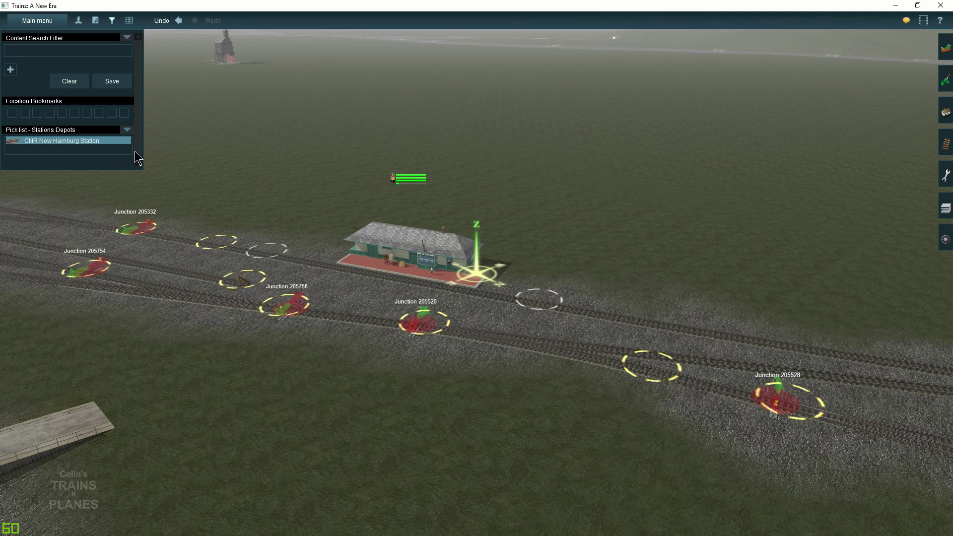
left_click(944, 118)
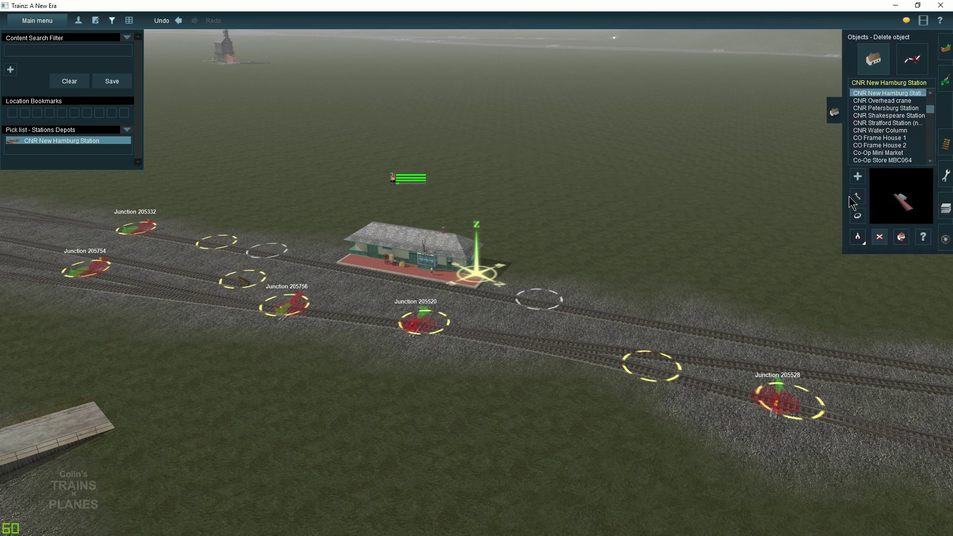
left_click(855, 197)
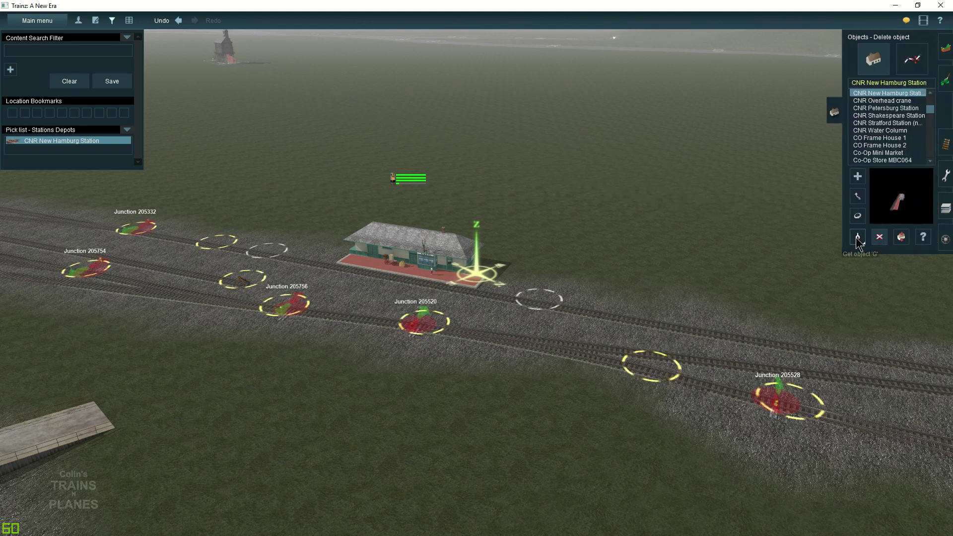
left_click(399, 248)
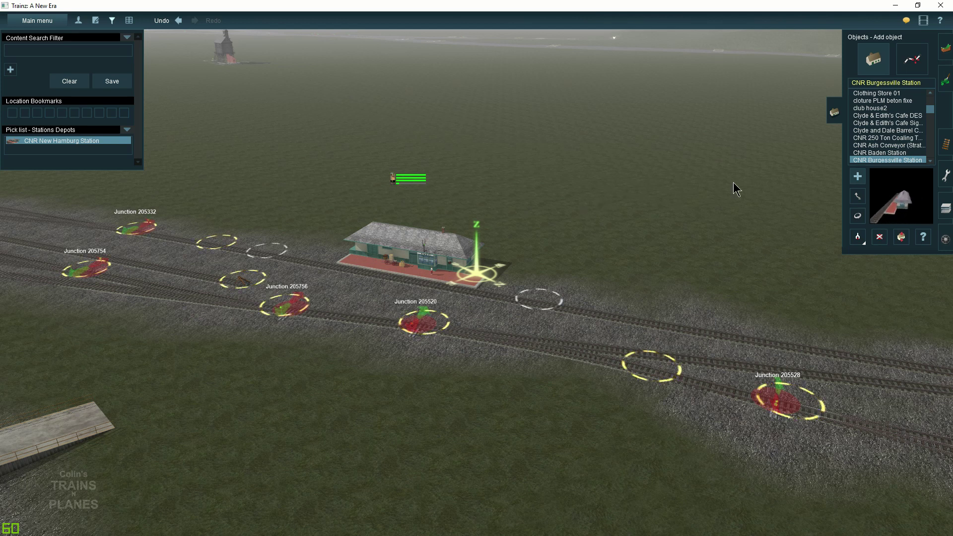
left_click_drag(875, 162, 44, 149)
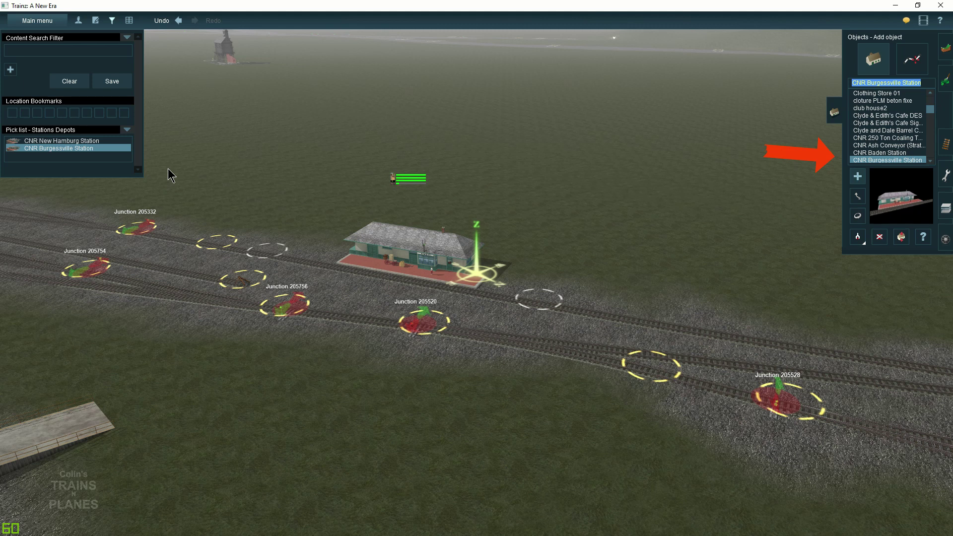
Step: Place a CNR New Hamburg Station from the pick list on the grass behind the existing station, and delete that placed copy
left_click(76, 142)
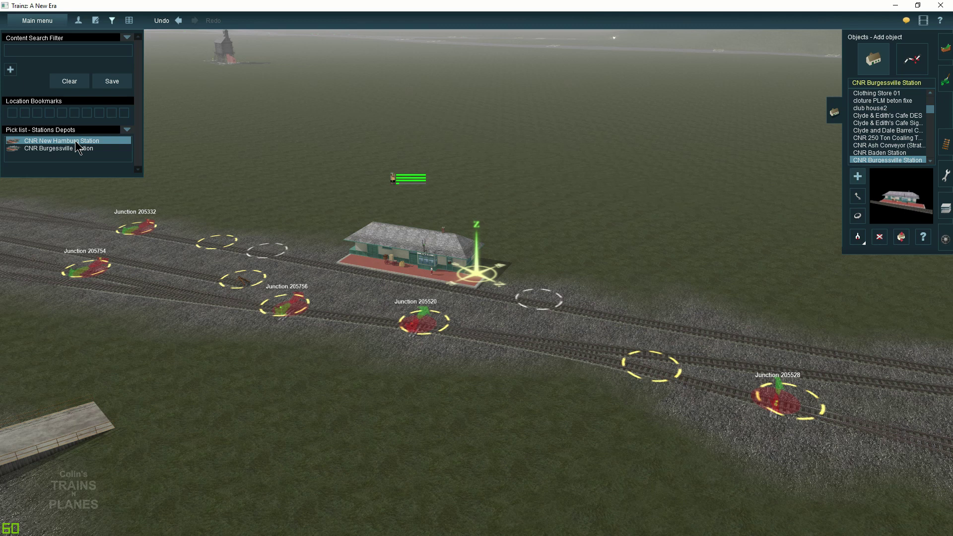
left_click(76, 143)
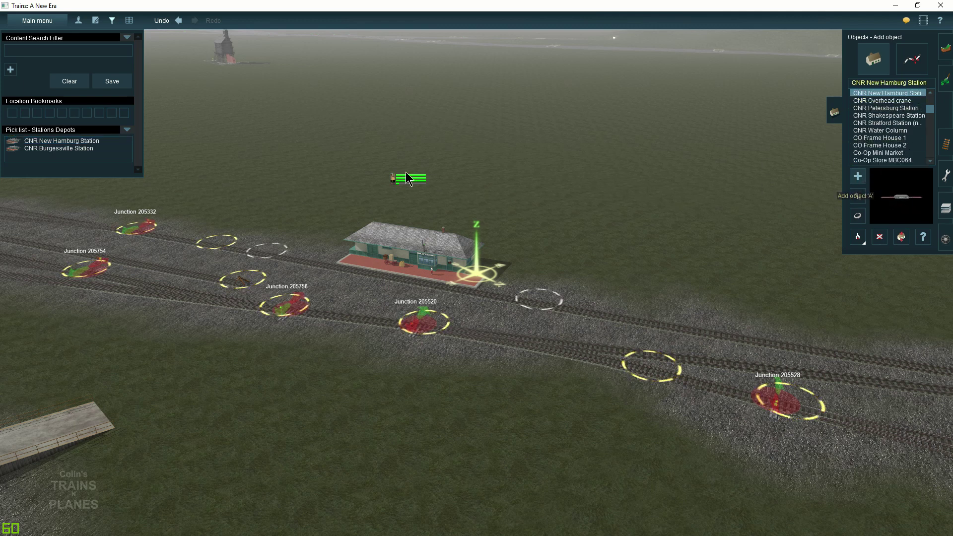
left_click(358, 144)
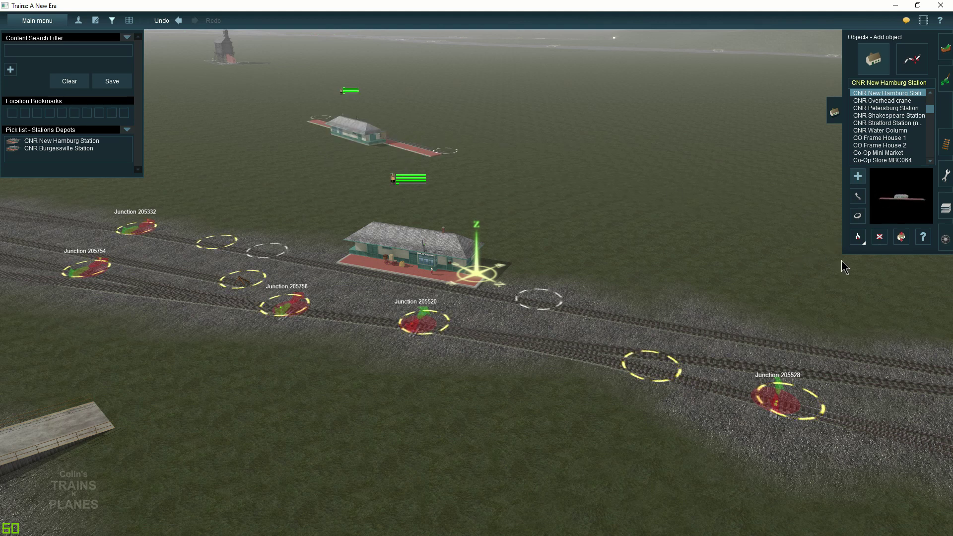
left_click(879, 237)
left_click(349, 130)
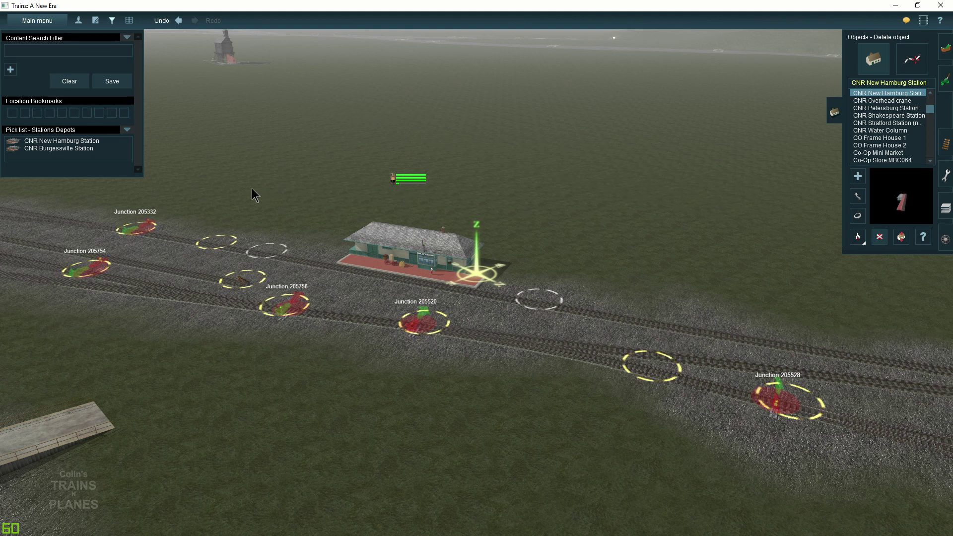
Step: Open the choice of pick lists available for replacing the current Stations Depots list
left_click(128, 130)
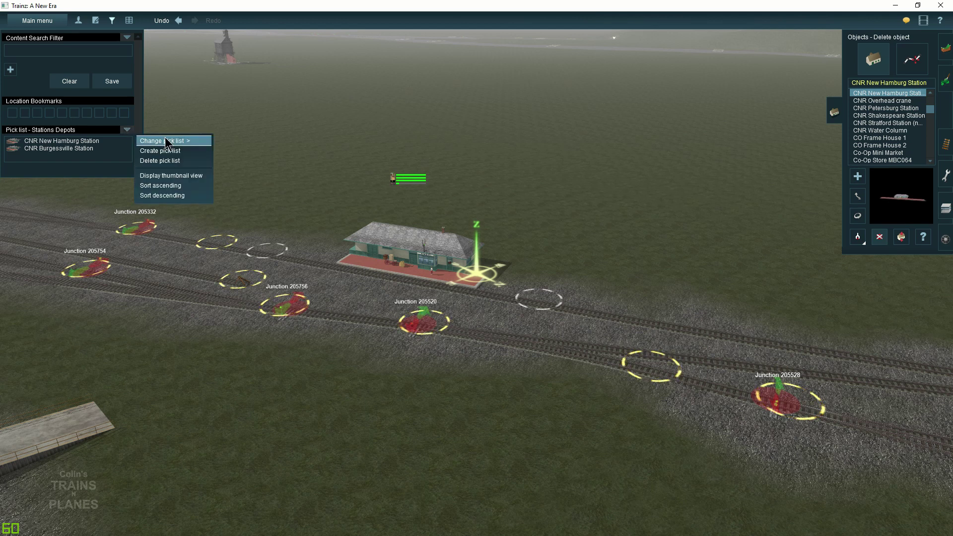
mouse_move(171, 142)
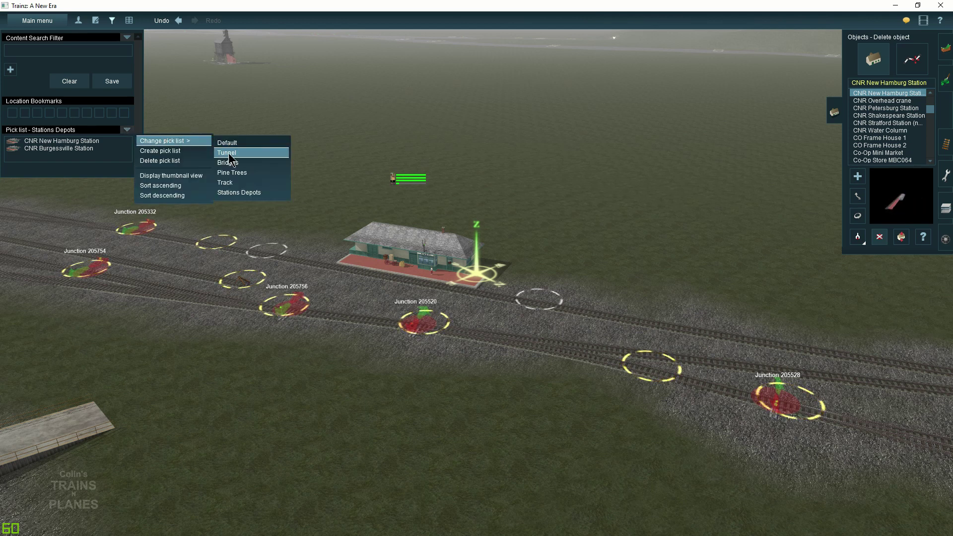